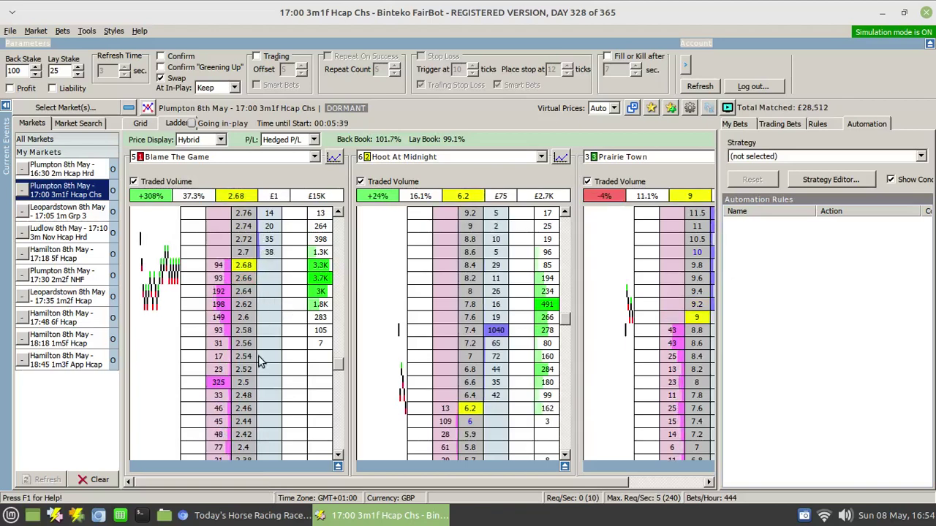
On the Blame The Game ladder, place a £100 back bet at 2.76 and £25 lay bets at 2.62, 2.54 and 2.44.
{"action": "scroll", "coordinate": [247, 351], "scroll_direction": "up", "scroll_amount": 2}
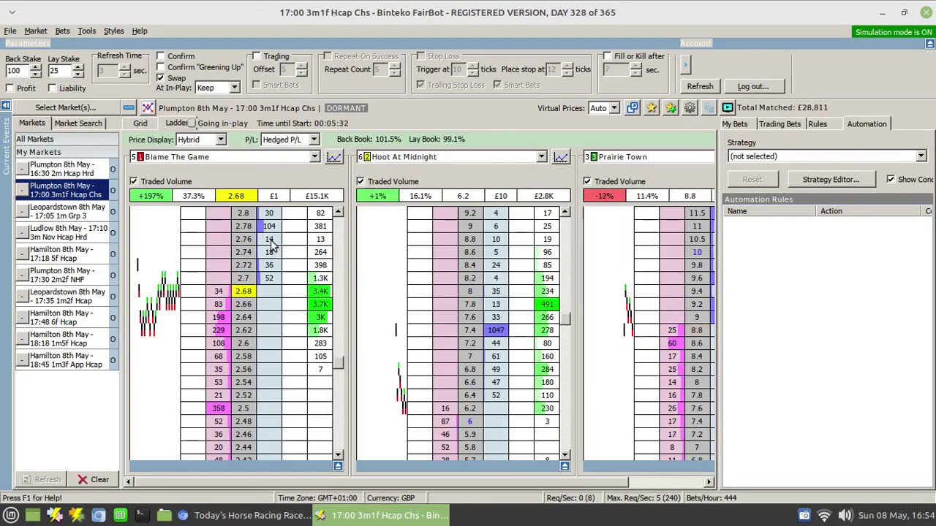
{"action": "left_click", "coordinate": [271, 243]}
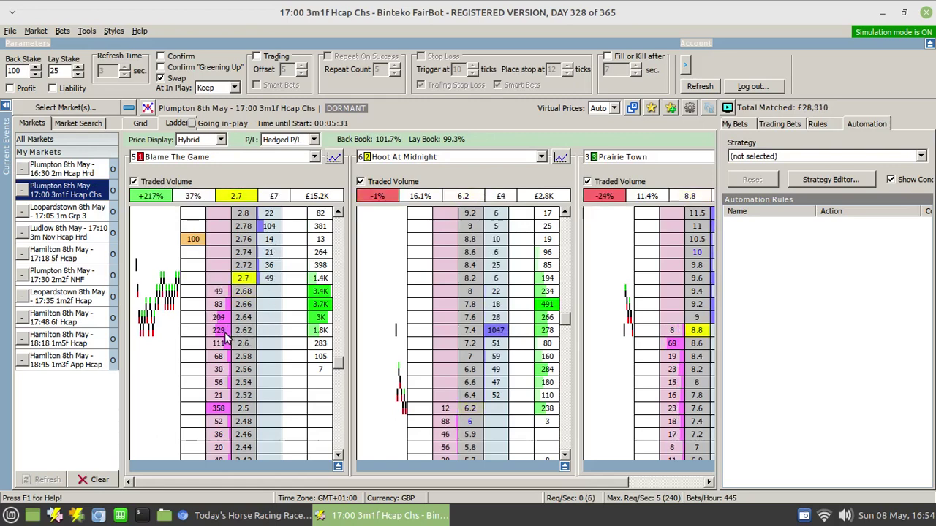
{"action": "left_click", "coordinate": [218, 330]}
{"action": "left_click", "coordinate": [219, 446]}
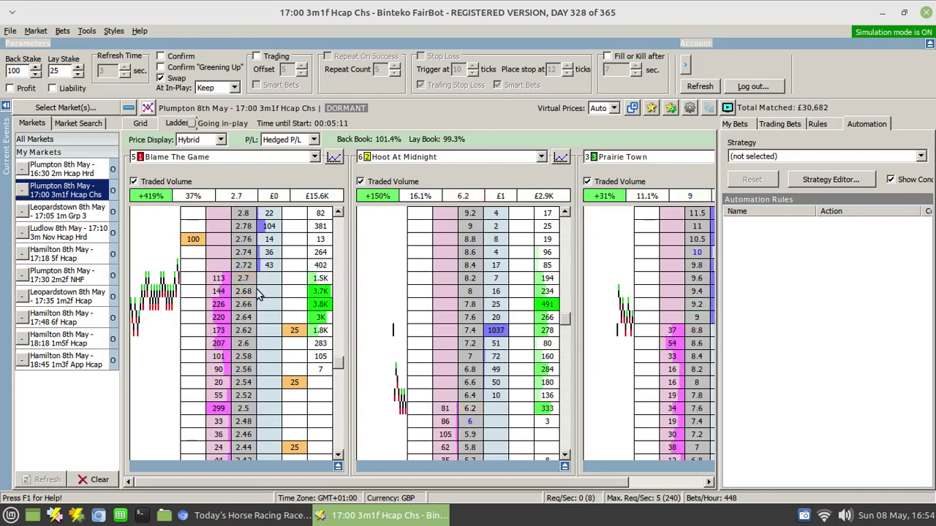
With Trading enabled at a 5-tick offset and a £100 lay stake, place a £100 back bet on Blame The Game at 2.76 and cancel it.
{"action": "left_click", "coordinate": [736, 125]}
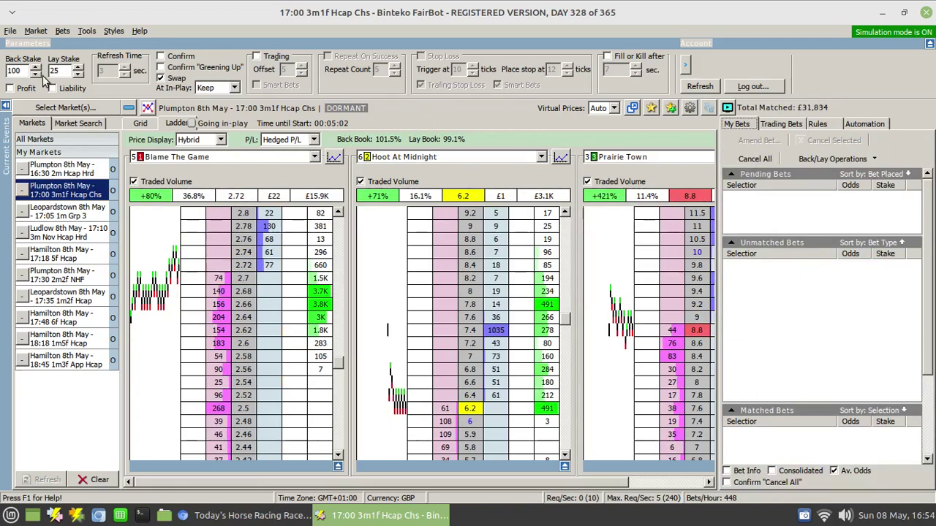
{"action": "left_click", "coordinate": [272, 58]}
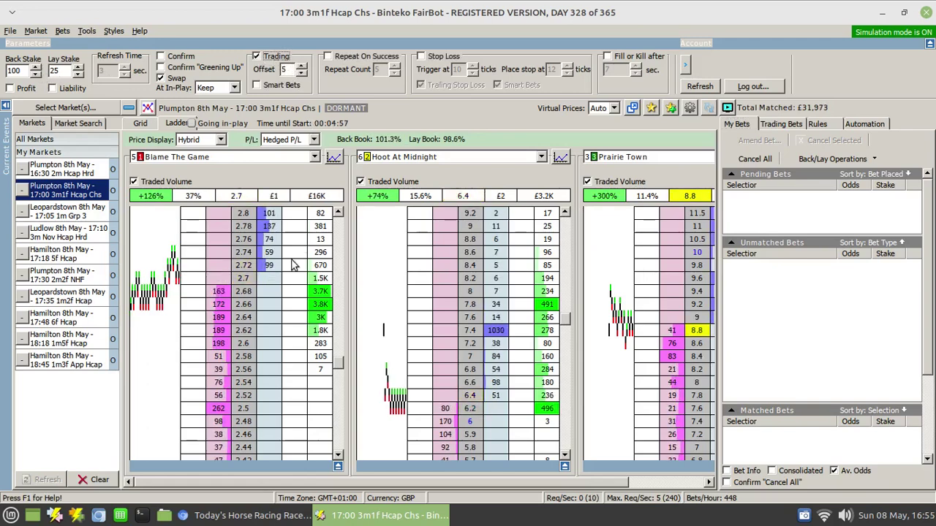
{"action": "scroll", "coordinate": [341, 363], "scroll_direction": "up", "scroll_amount": 1}
{"action": "scroll", "coordinate": [342, 364], "scroll_direction": "up", "scroll_amount": 3}
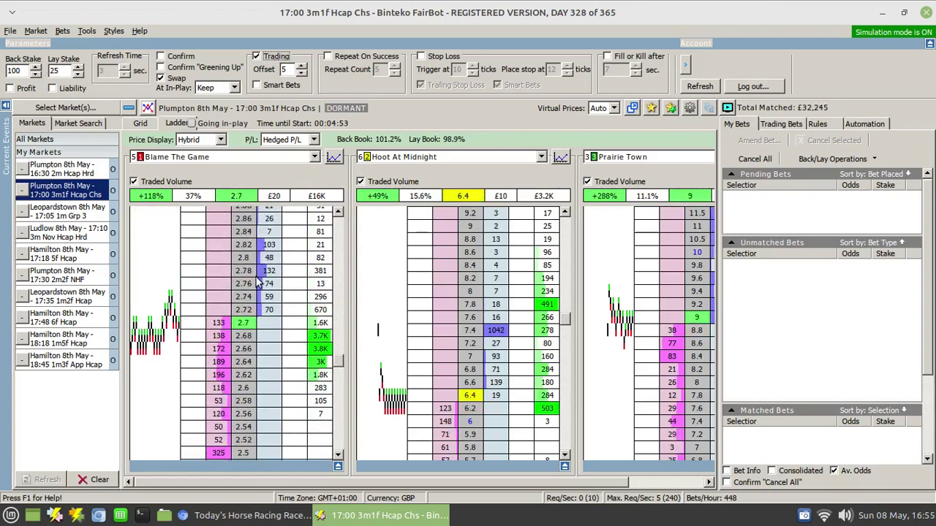
{"action": "double_click", "coordinate": [61, 71]}
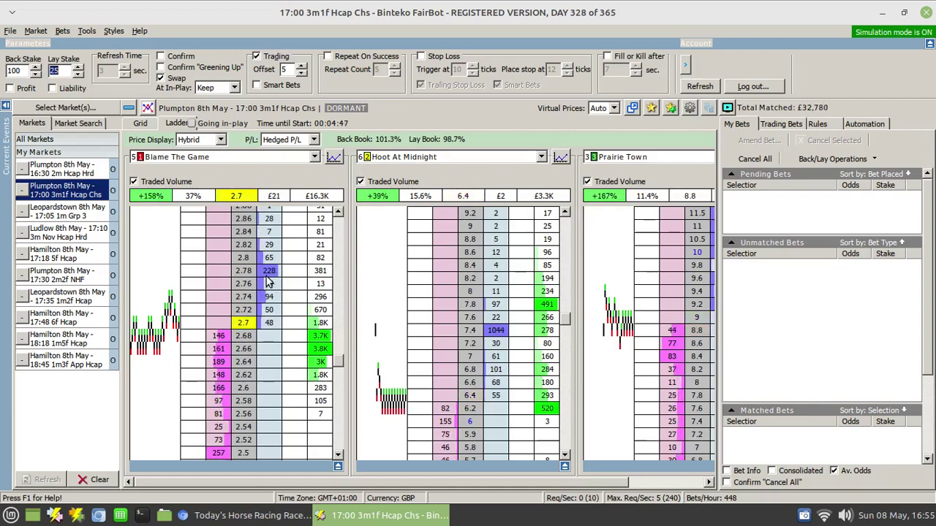
{"action": "type", "text": "100"}
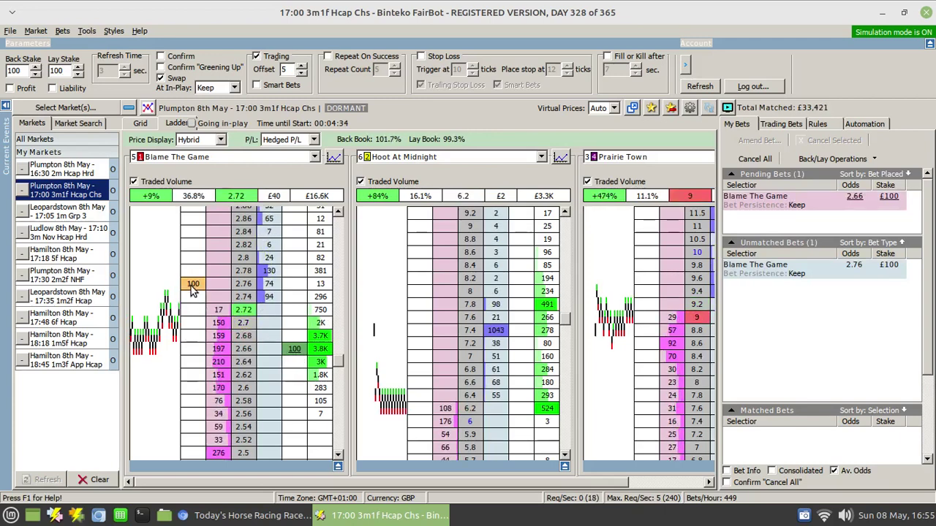
{"action": "left_click", "coordinate": [192, 285]}
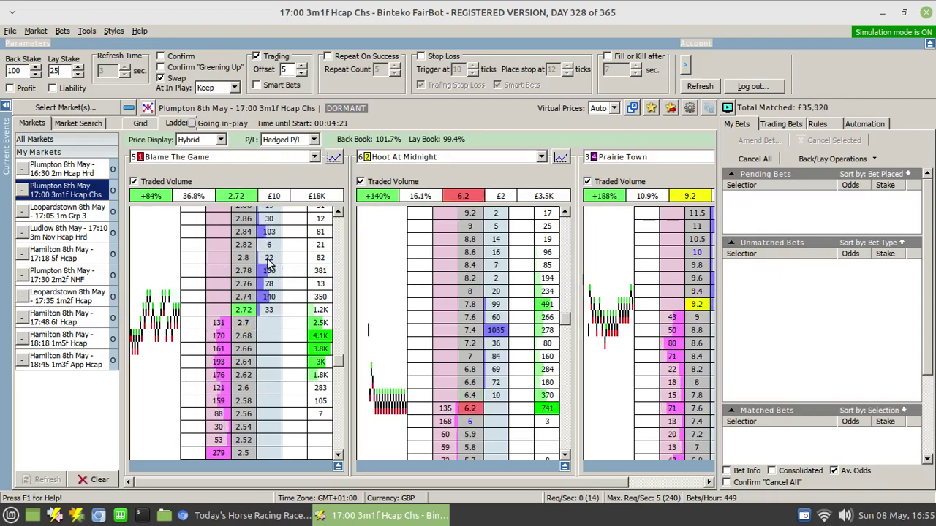
Back Blame The Game for £100 at 2.78 with a £25 lay stake, and set the Trading offset to 10.
{"action": "left_click", "coordinate": [268, 271]}
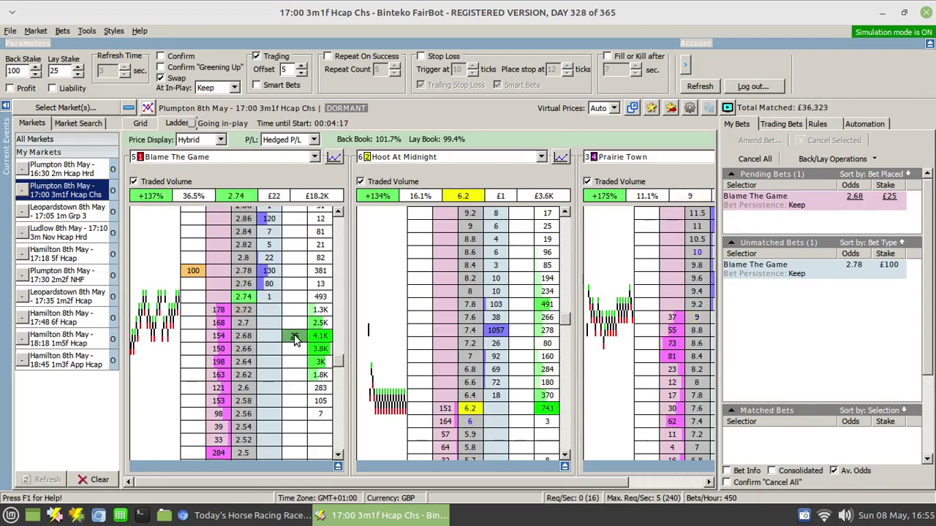
{"action": "left_click", "coordinate": [301, 73]}
{"action": "left_click", "coordinate": [301, 73]}
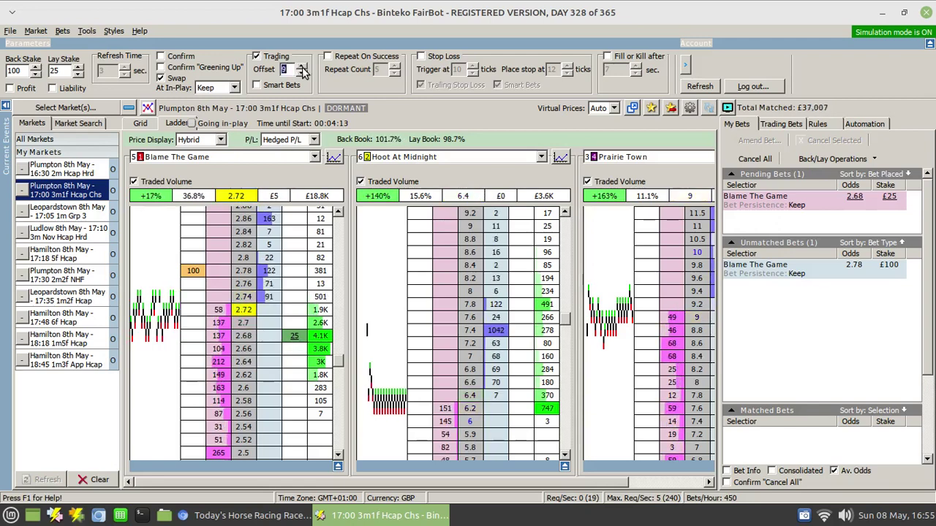
{"action": "left_click", "coordinate": [301, 67]}
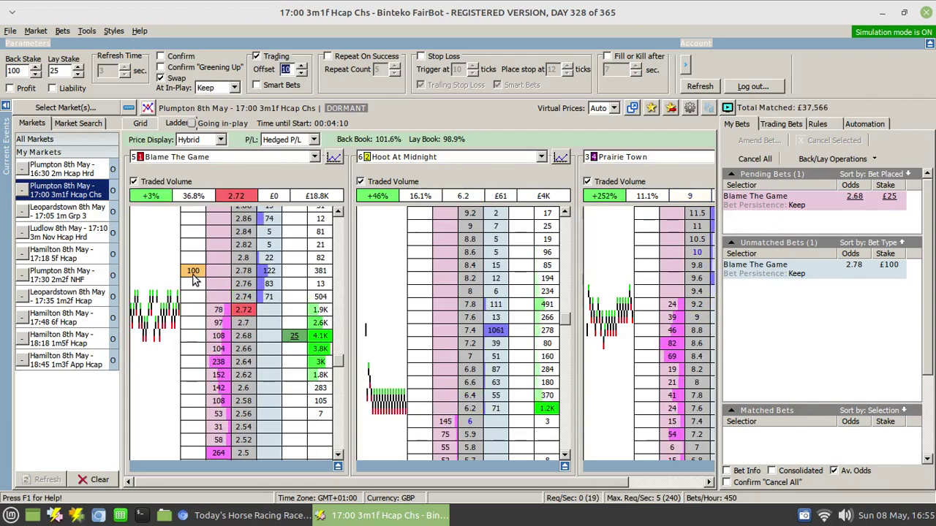
Replace the 2.78 back bet on Blame The Game with a £25 back bet at 2.8, using a Trading offset of 5.
{"action": "left_click", "coordinate": [193, 273]}
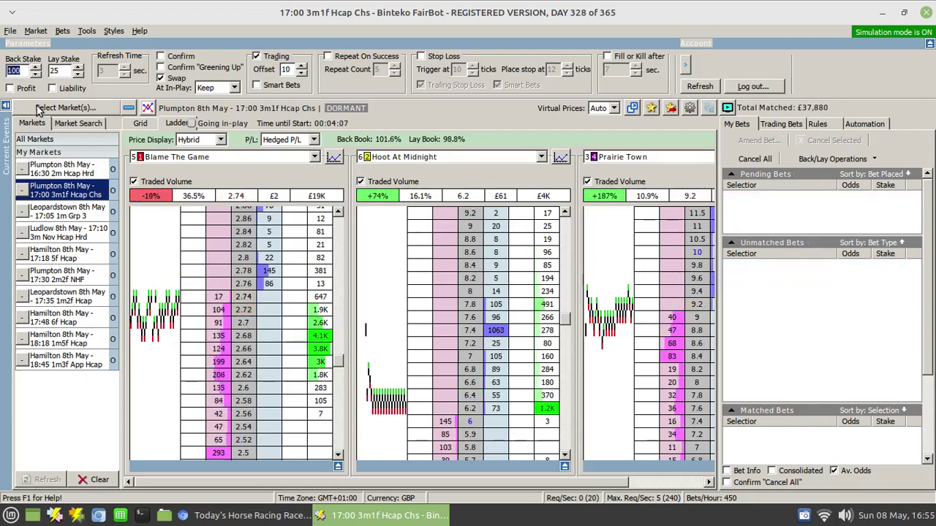
{"action": "type", "text": "25"}
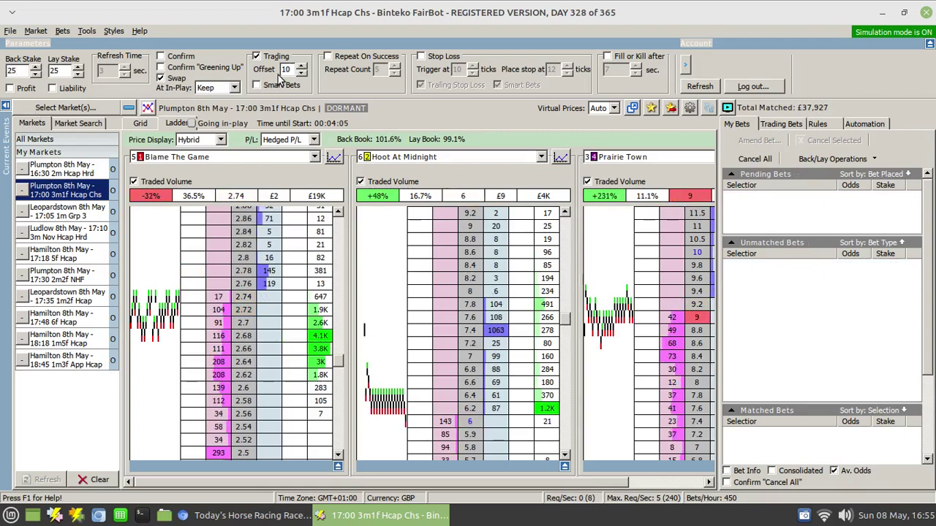
{"action": "left_click", "coordinate": [302, 76]}
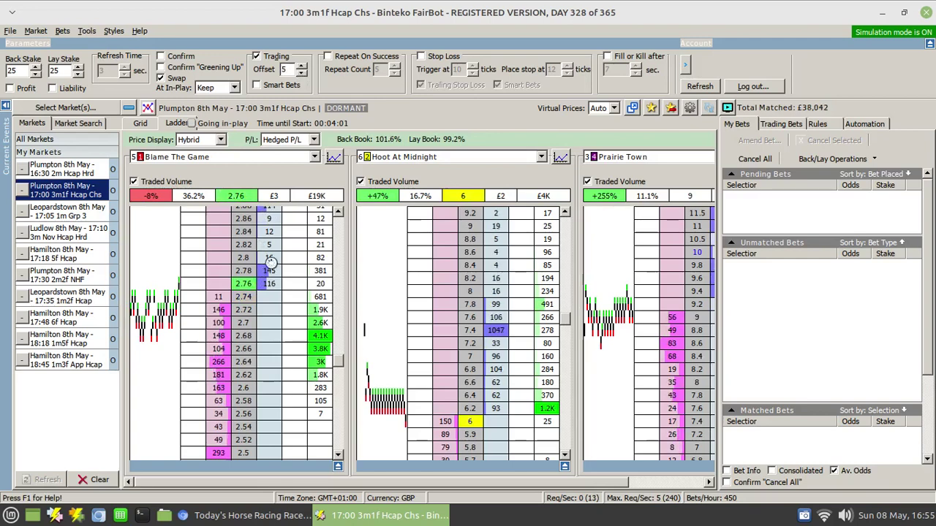
{"action": "left_click", "coordinate": [270, 259]}
Set the Trading offset to 10 and place a second £25 back bet on Blame The Game at 2.8.
{"action": "left_click", "coordinate": [302, 73]}
{"action": "left_click", "coordinate": [302, 73]}
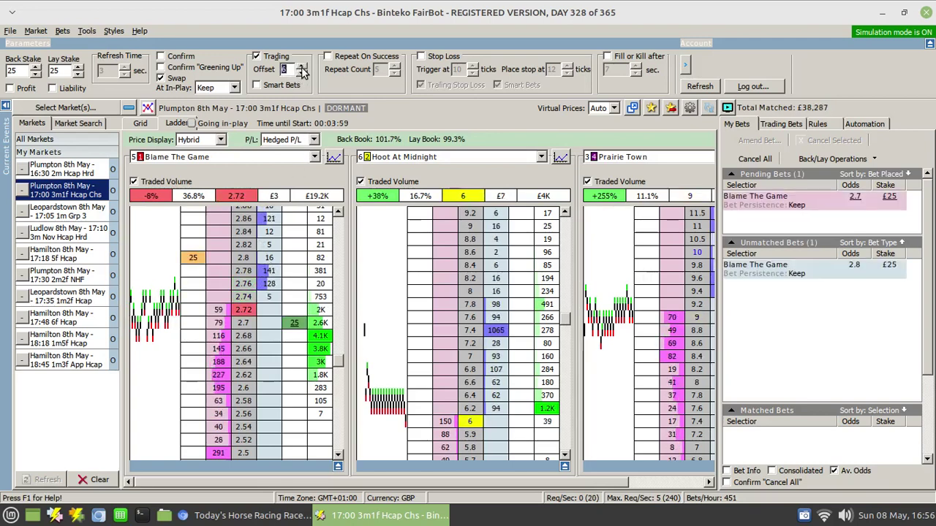
{"action": "type", "text": "10"}
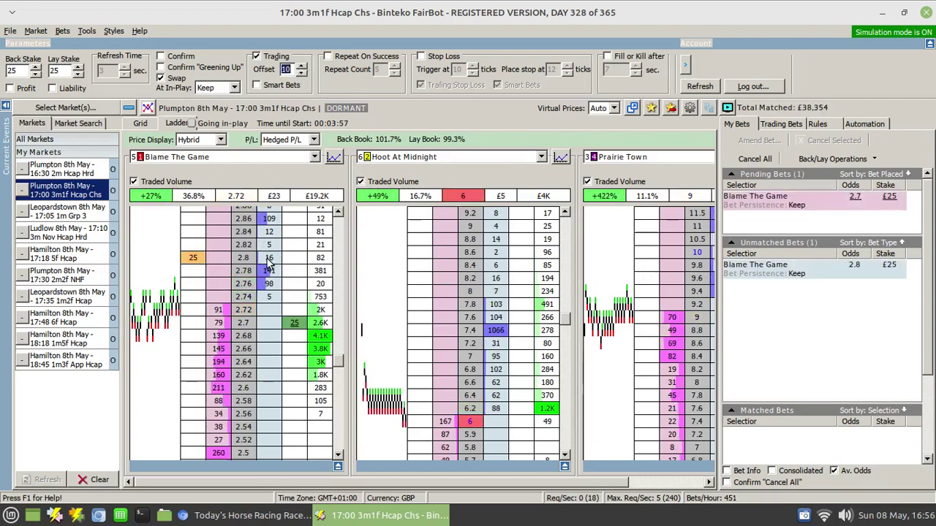
{"action": "left_click", "coordinate": [270, 260]}
Set the Trading offset to 15 and place a third £25 back bet on Blame The Game at 2.8.
{"action": "left_click", "coordinate": [301, 66]}
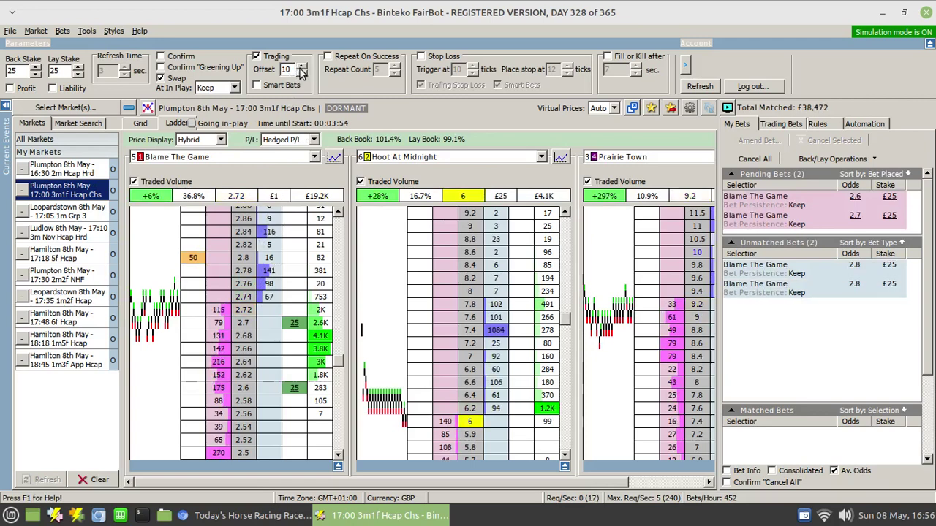
{"action": "left_click", "coordinate": [302, 66]}
{"action": "left_click", "coordinate": [301, 66]}
{"action": "left_click", "coordinate": [301, 67]}
{"action": "left_click", "coordinate": [301, 66]}
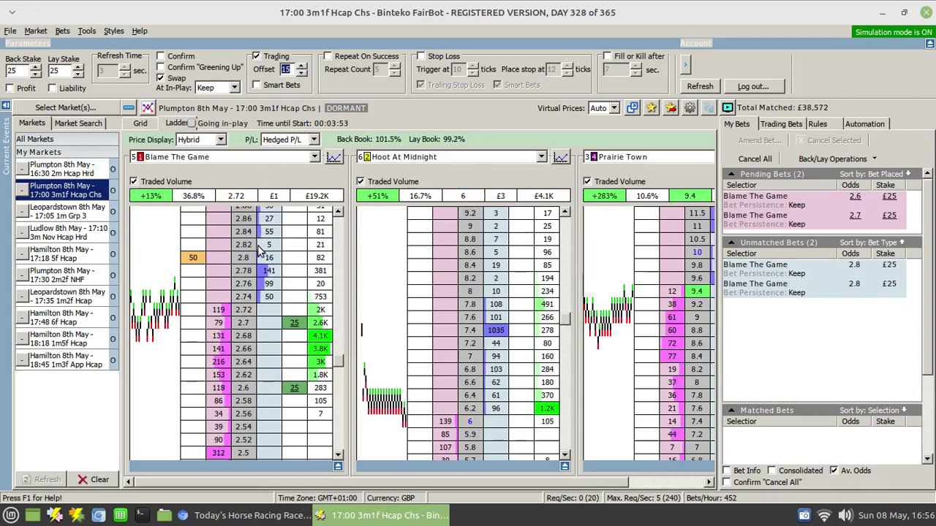
{"action": "left_click", "coordinate": [294, 260]}
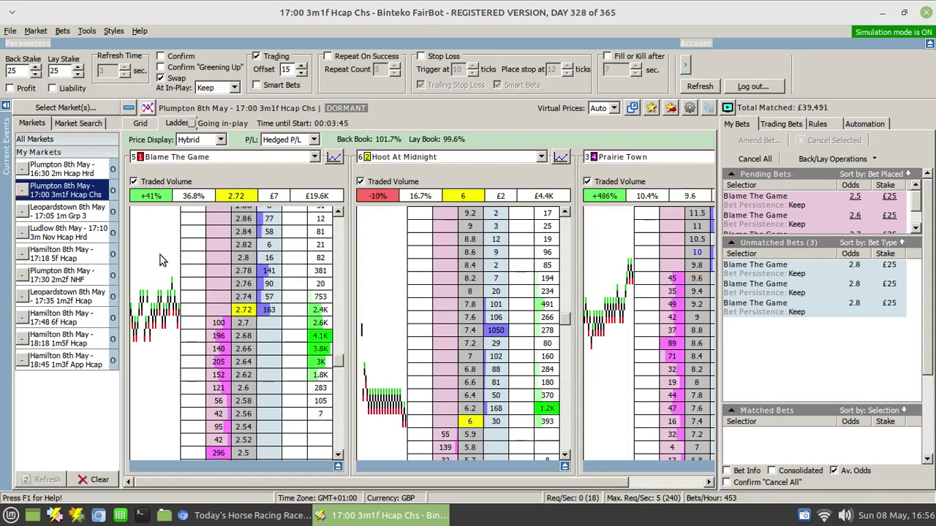
Cancel the back bets on Blame The Game at 2.8 and set the Trading offset to 5.
{"action": "left_click", "coordinate": [194, 261]}
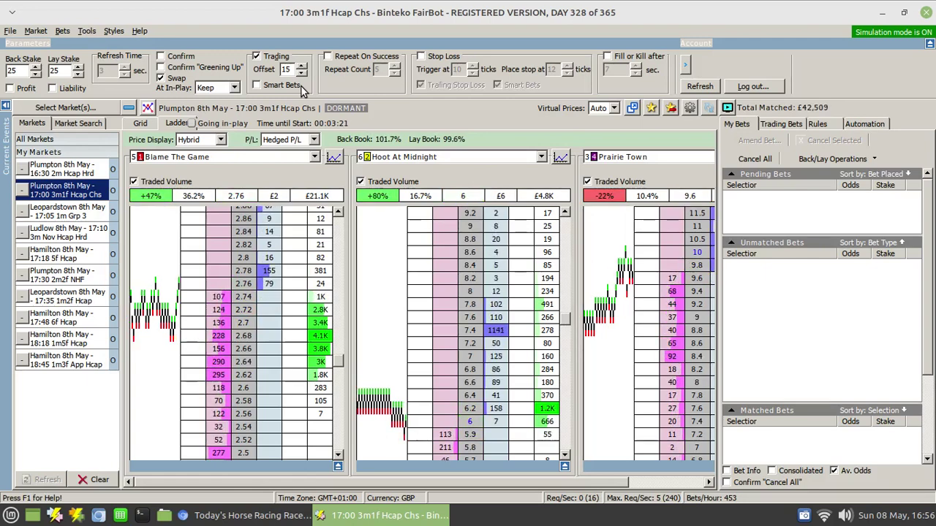
{"action": "double_click", "coordinate": [294, 70]}
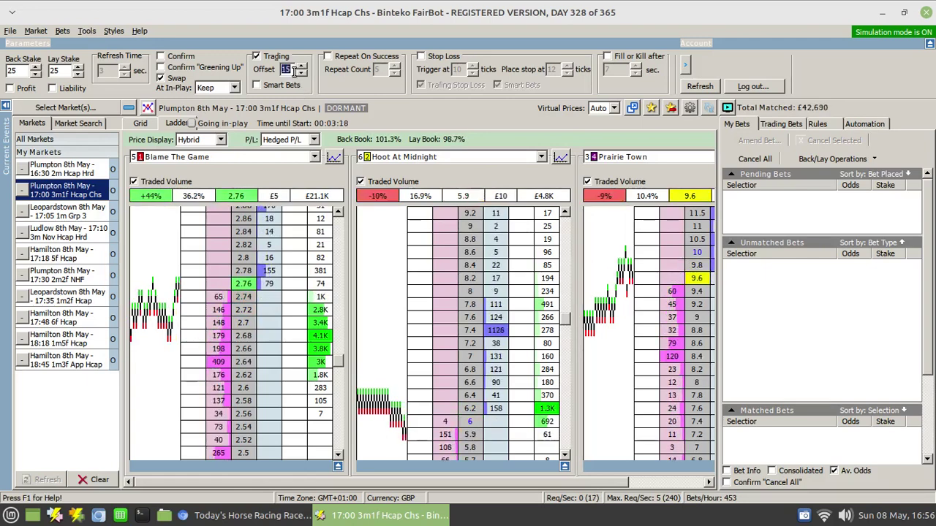
{"action": "type", "text": "5"}
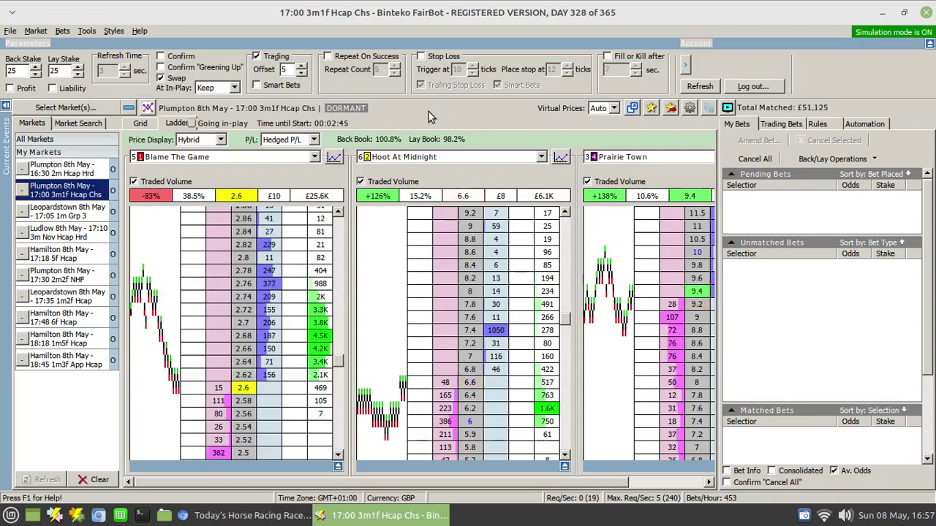
Show the market as a grid and apply the "DEMO - Staggered Lay Offset" automation strategy to it.
{"action": "left_click", "coordinate": [141, 124]}
{"action": "left_click", "coordinate": [861, 124]}
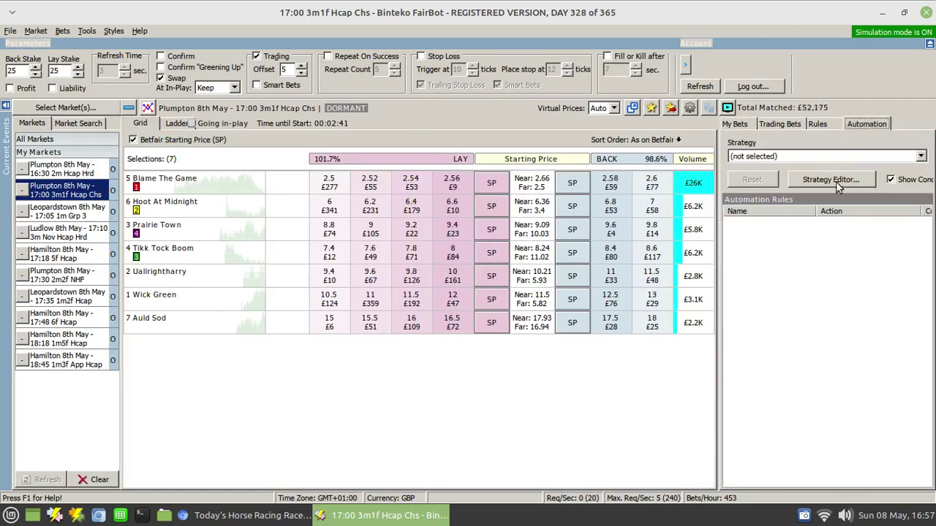
{"action": "left_click", "coordinate": [807, 162]}
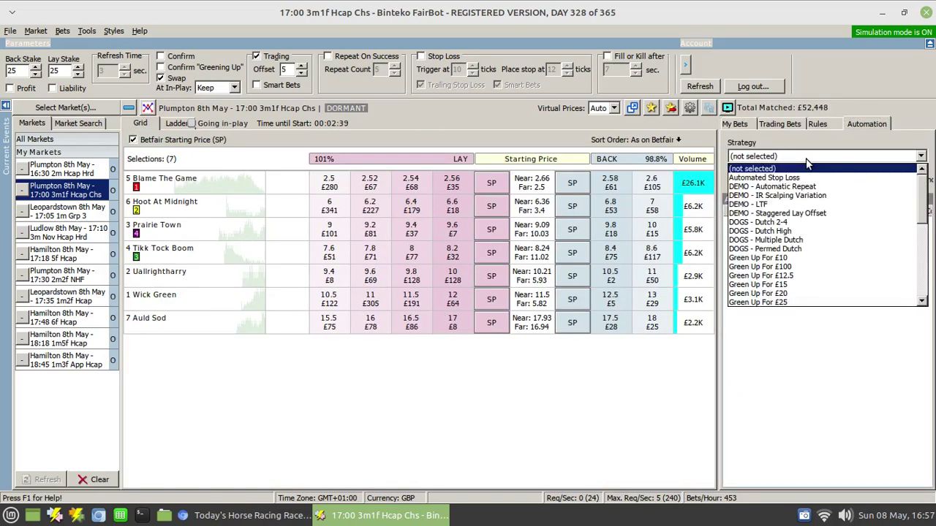
{"action": "left_click", "coordinate": [802, 213]}
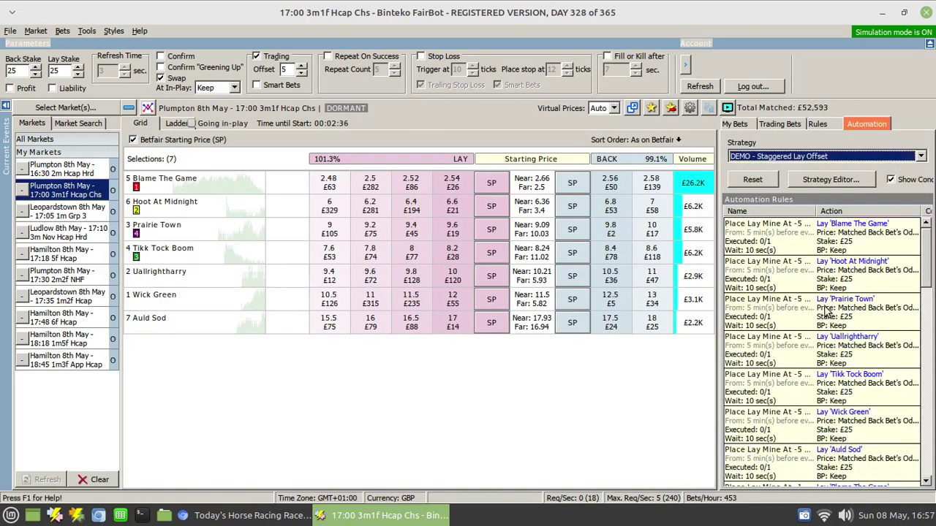
From the ladder view, with Trading turned off, place a £100 back bet on Blame The Game at 2.44.
{"action": "left_click", "coordinate": [740, 125]}
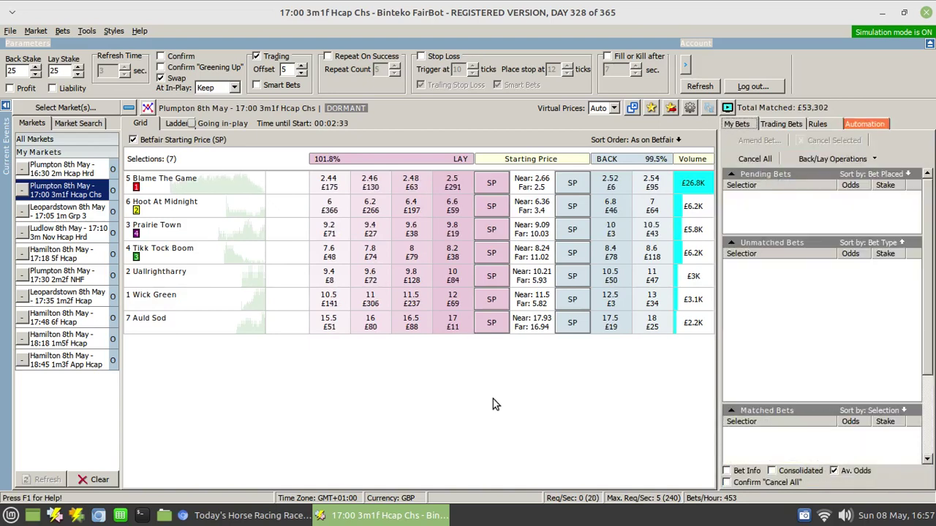
{"action": "left_click", "coordinate": [175, 123]}
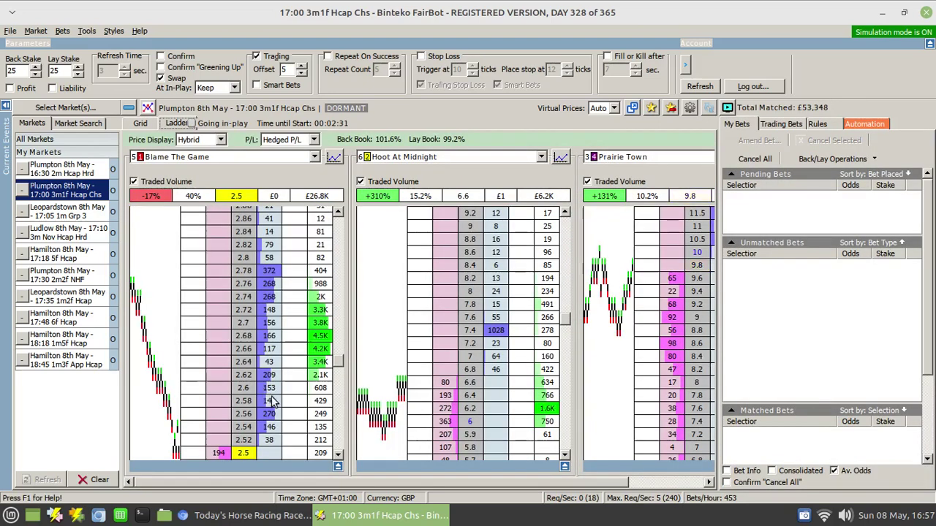
{"action": "scroll", "coordinate": [264, 384], "scroll_direction": "down", "scroll_amount": 3}
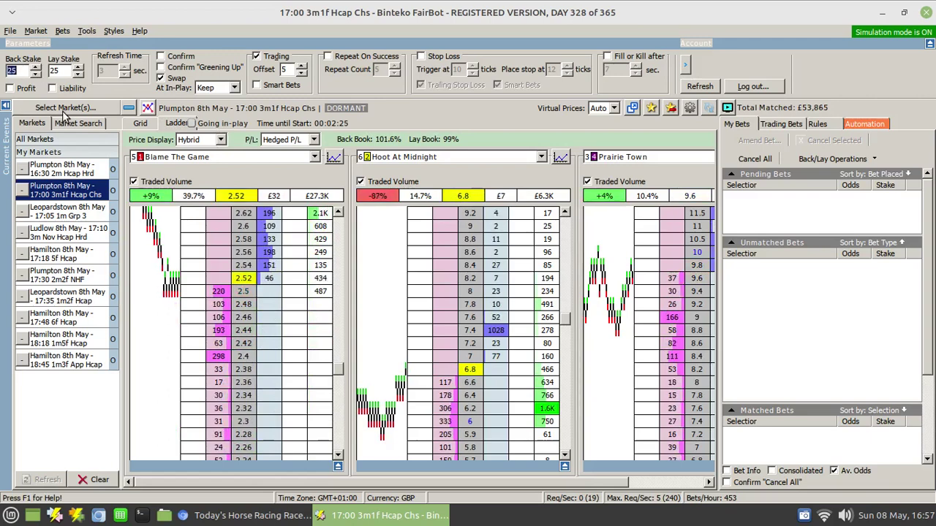
{"action": "type", "text": "100"}
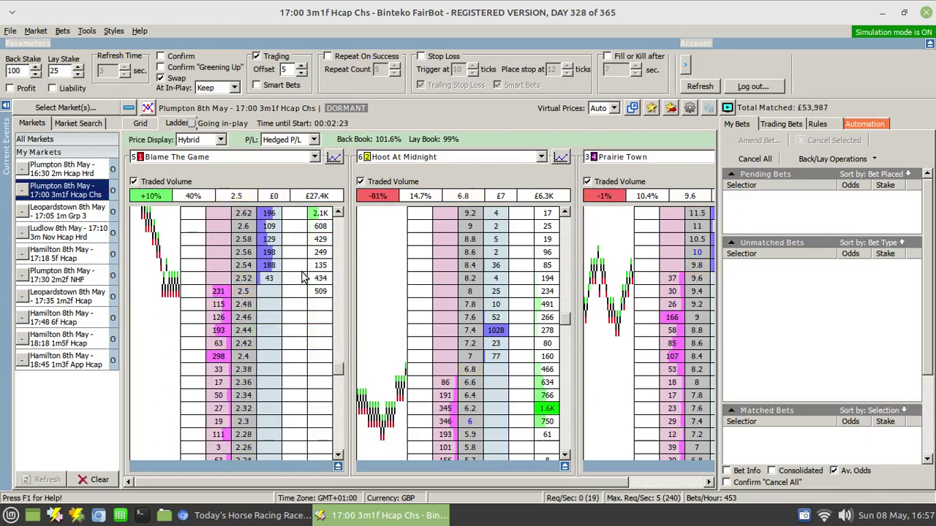
{"action": "left_click", "coordinate": [256, 57]}
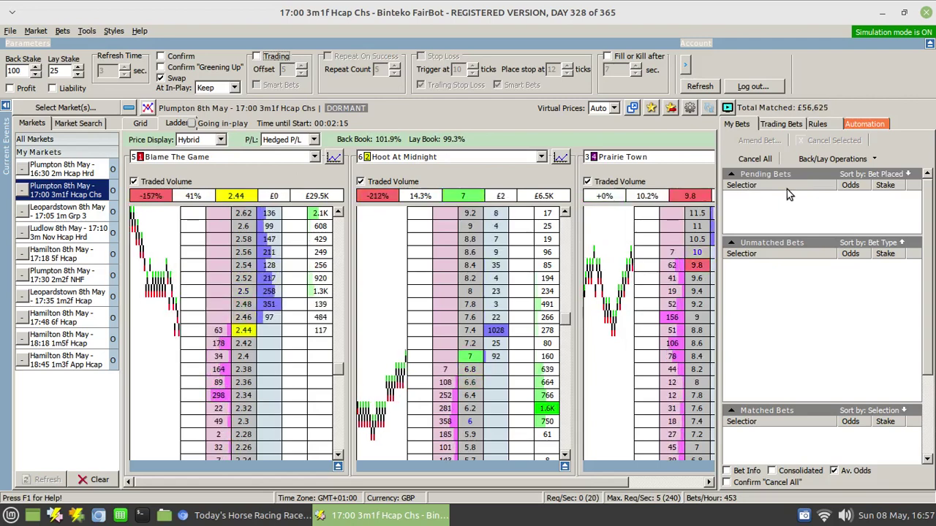
{"action": "left_click", "coordinate": [269, 331]}
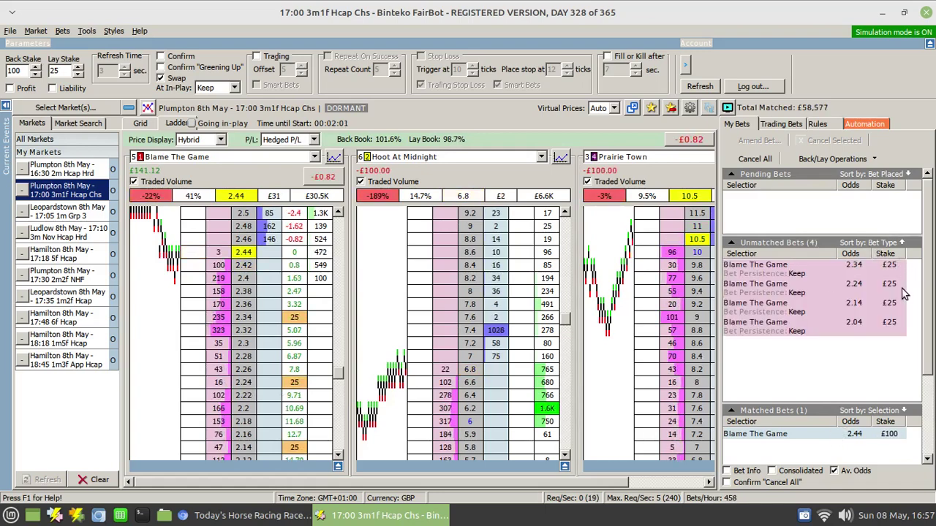
Review the staggered lay bets placed by the strategy along the Blame The Game ladder.
{"action": "scroll", "coordinate": [243, 358], "scroll_direction": "down", "scroll_amount": 2}
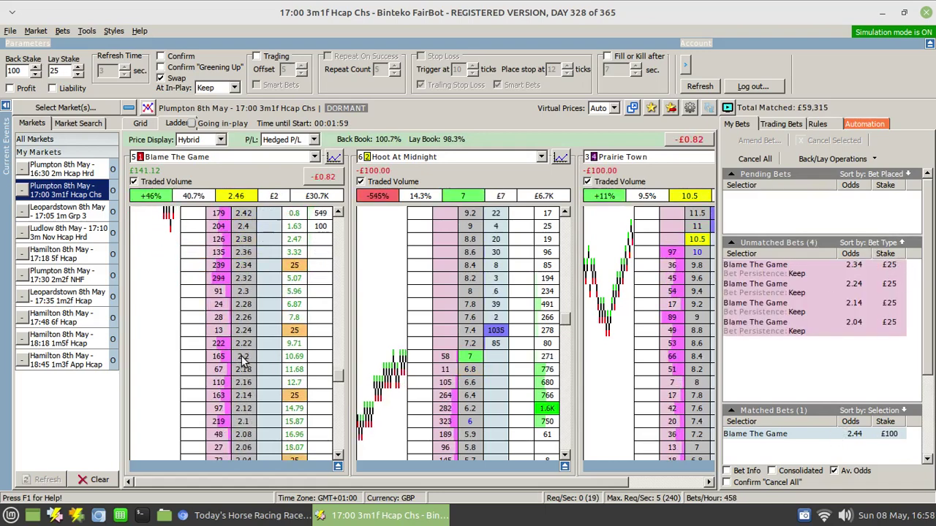
{"action": "scroll", "coordinate": [243, 358], "scroll_direction": "up", "scroll_amount": 1}
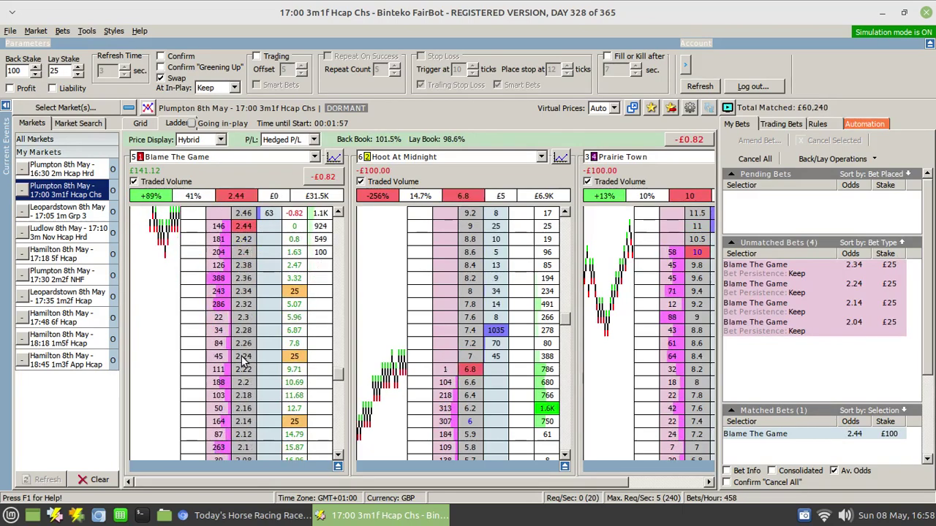
{"action": "scroll", "coordinate": [244, 358], "scroll_direction": "down", "scroll_amount": 2}
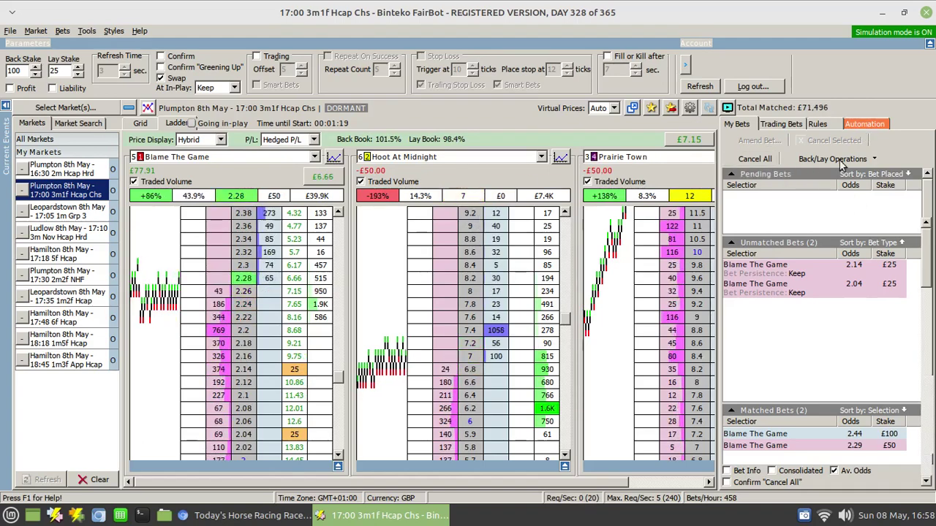
Examine the strategy's rules in the Strategy Editor, including the general settings, conditions and action of the "Place Lay Mine At -5 Ticks" rule.
{"action": "left_click", "coordinate": [866, 124]}
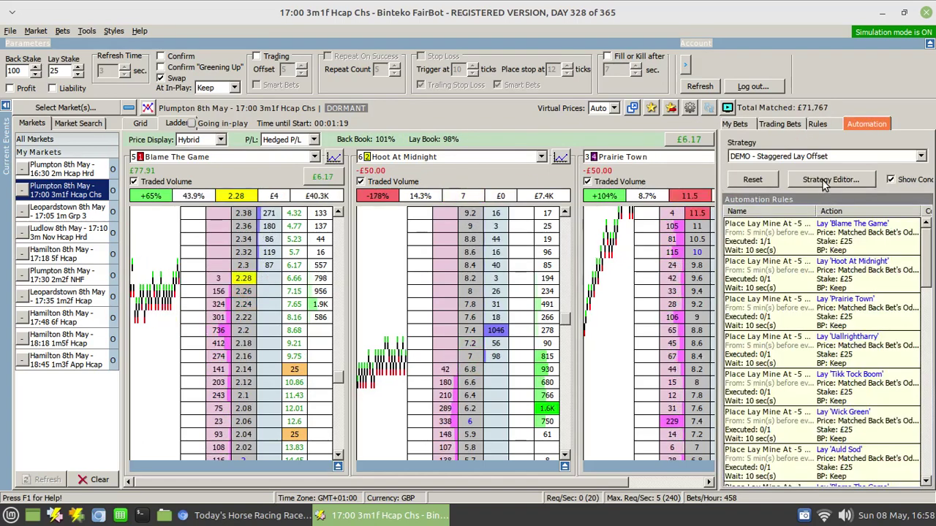
{"action": "left_click", "coordinate": [824, 184]}
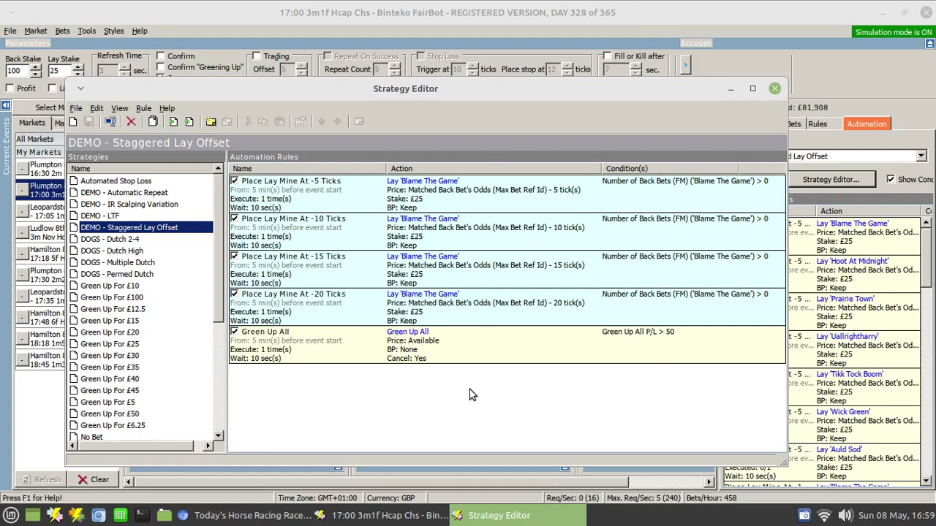
{"action": "right_click", "coordinate": [364, 194]}
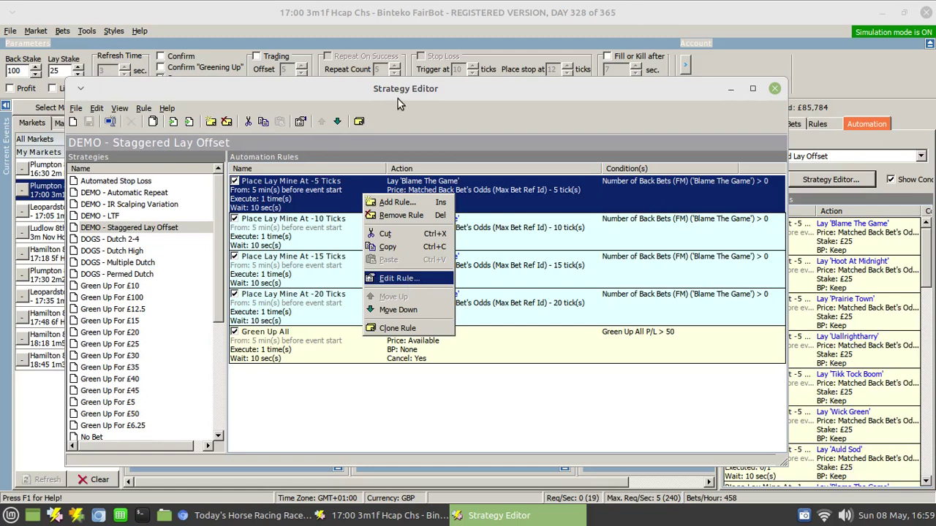
{"action": "key", "text": "Return"}
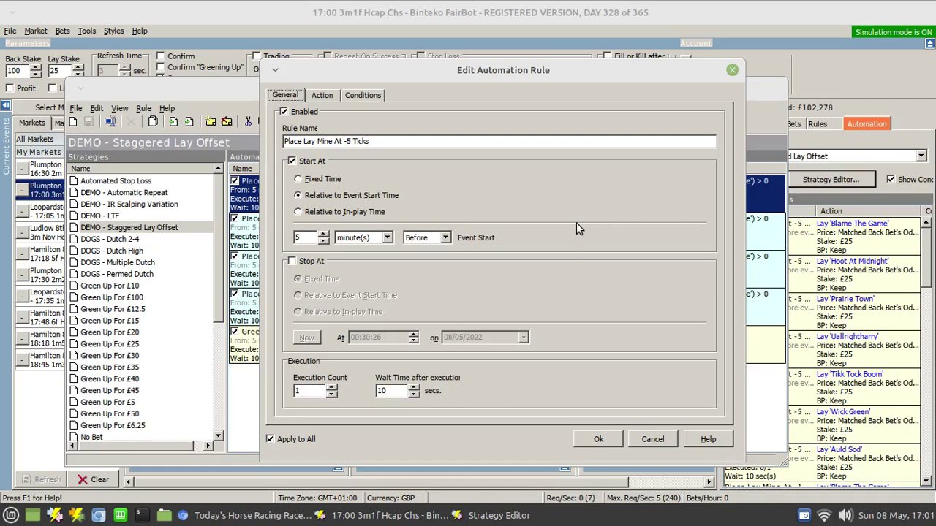
{"action": "left_click", "coordinate": [363, 95]}
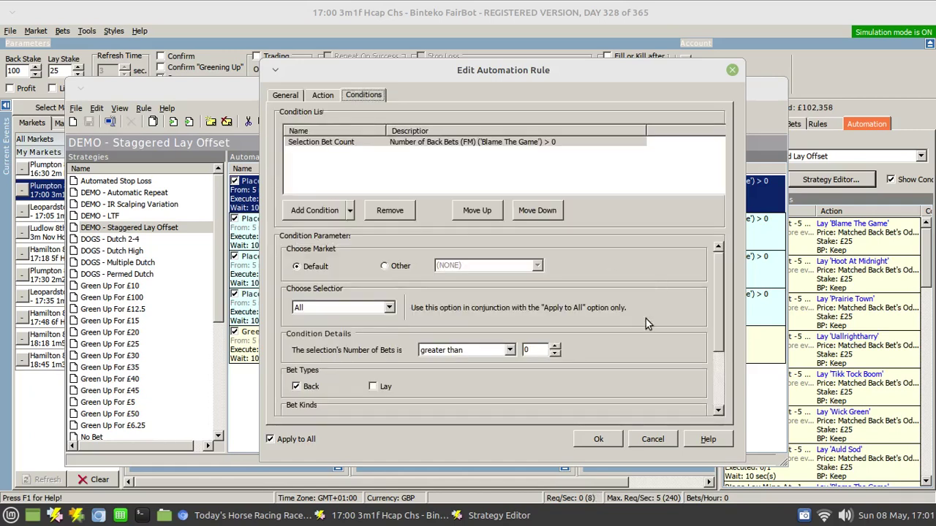
{"action": "left_click", "coordinate": [324, 95]}
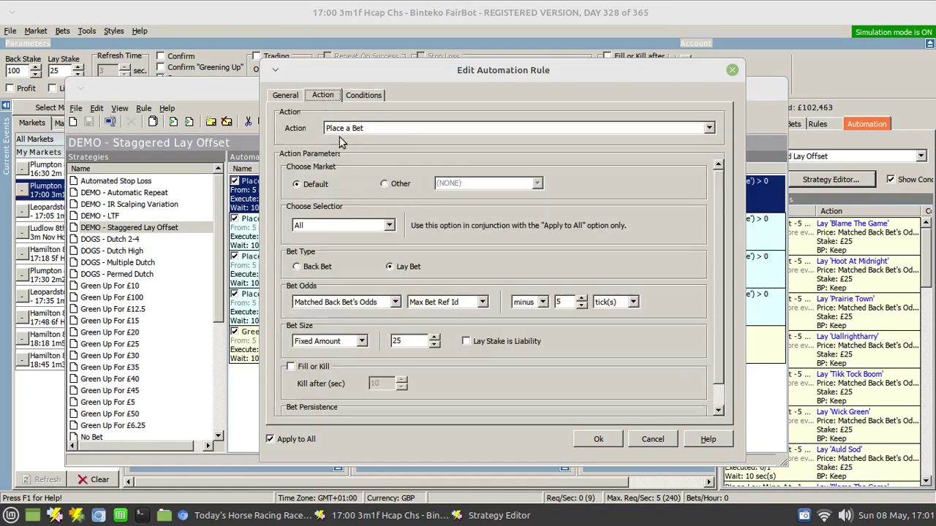
{"action": "left_click", "coordinate": [645, 439]}
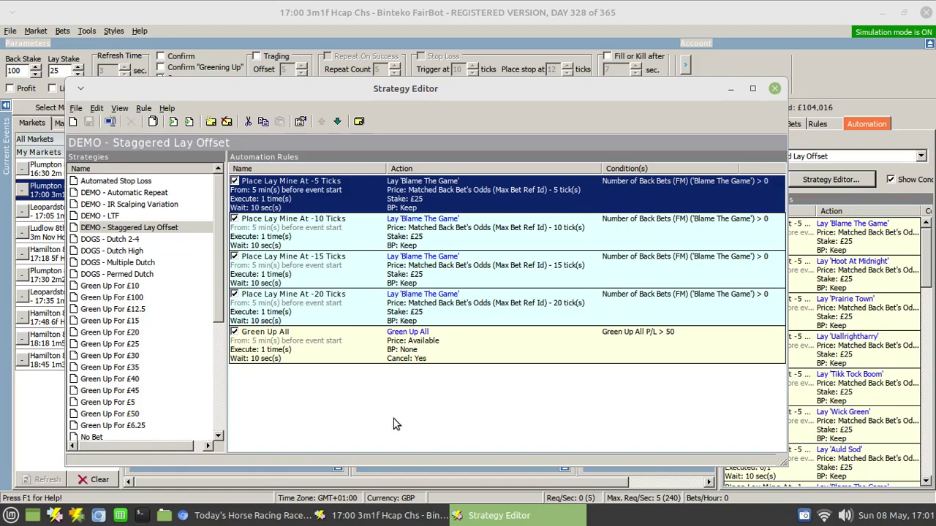
{"action": "left_click", "coordinate": [774, 88]}
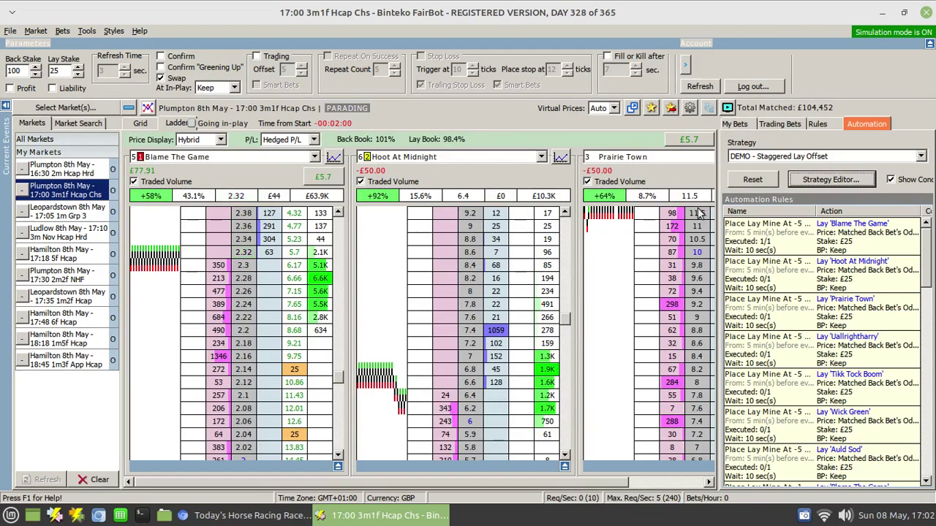
Green up the Blame The Game position from its ladder and show the market as a grid.
{"action": "left_click", "coordinate": [735, 123]}
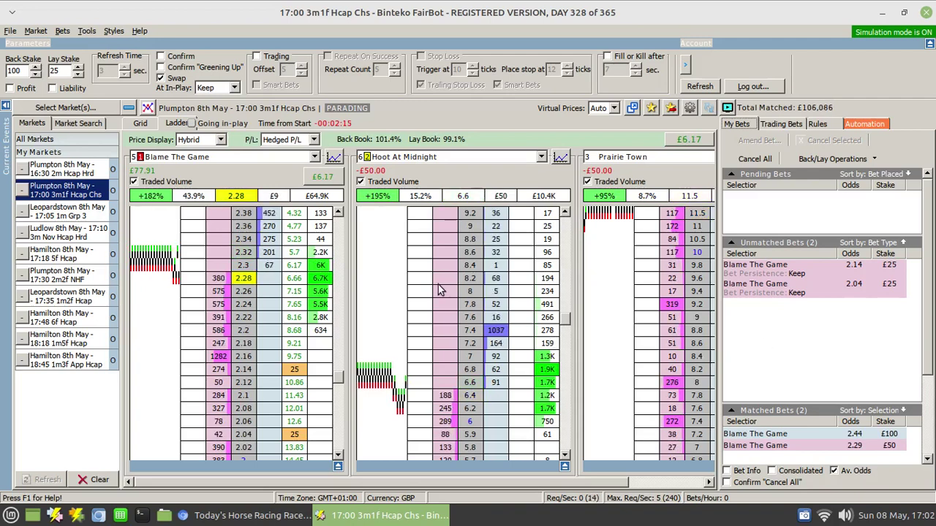
{"action": "left_click", "coordinate": [322, 179]}
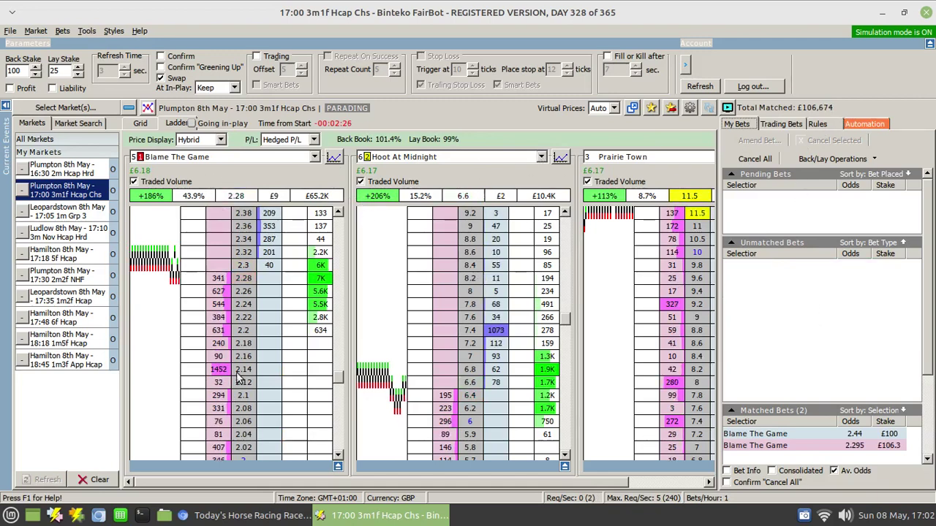
{"action": "left_click", "coordinate": [140, 124]}
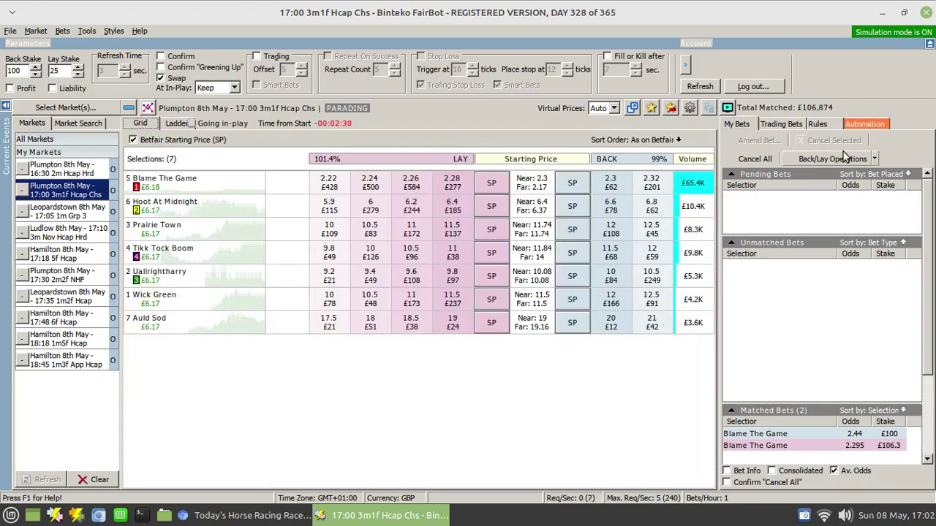
{"action": "left_click", "coordinate": [855, 126]}
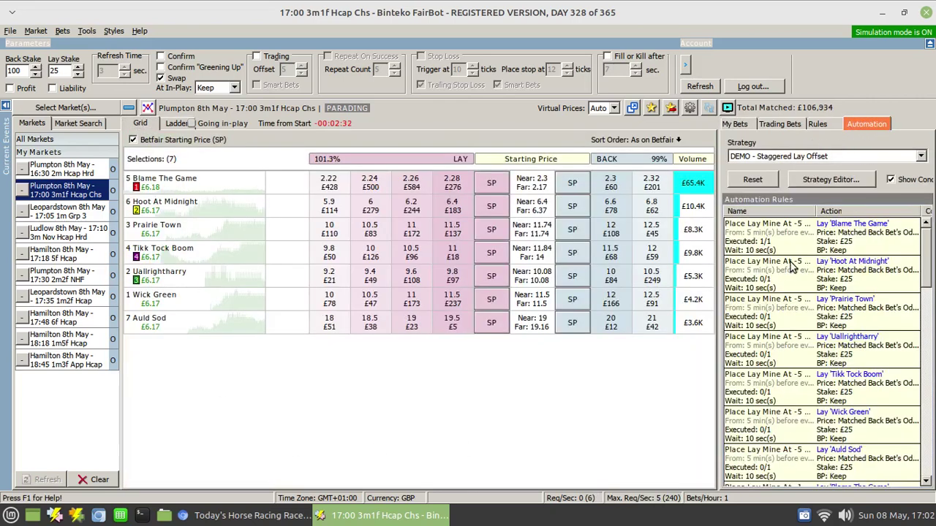
{"action": "left_click", "coordinate": [735, 124]}
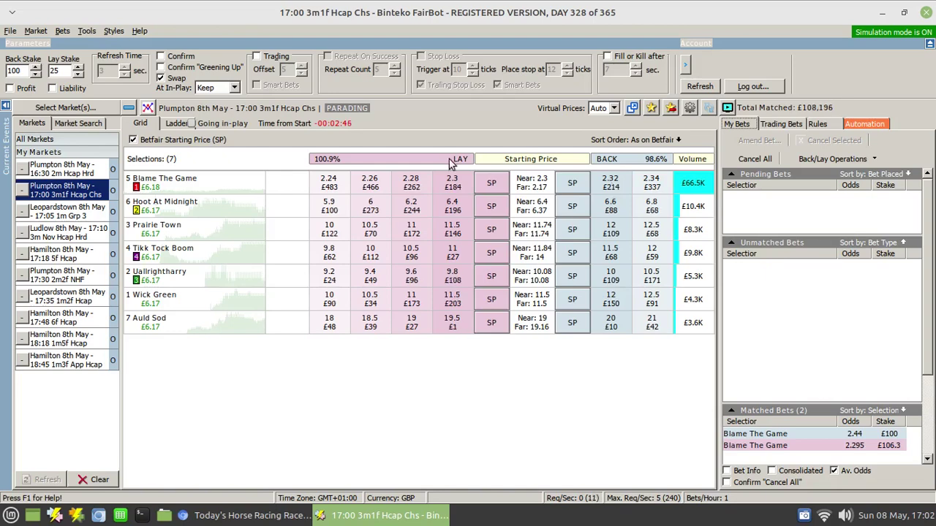
With Swap turned off, place a £100 back bet on Blame The Game at 2.3 and green up the position.
{"action": "left_click", "coordinate": [164, 77]}
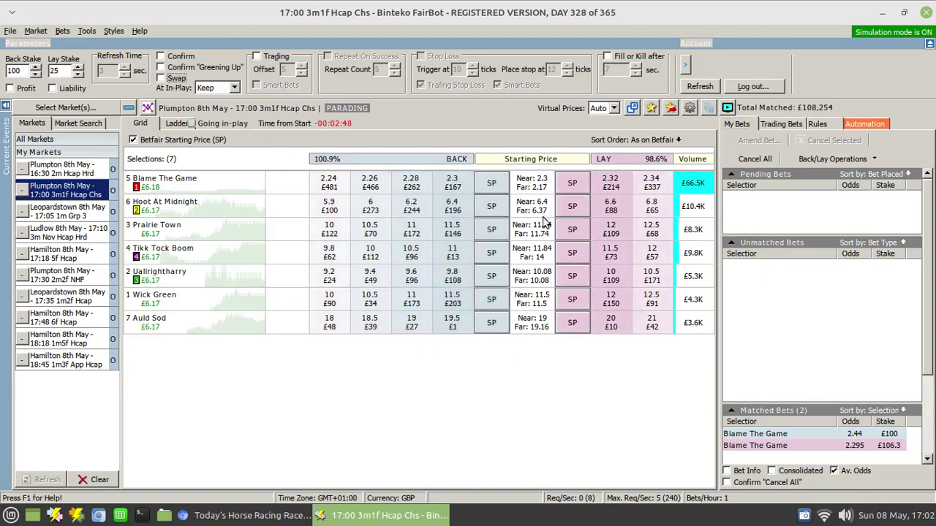
{"action": "left_click", "coordinate": [452, 183]}
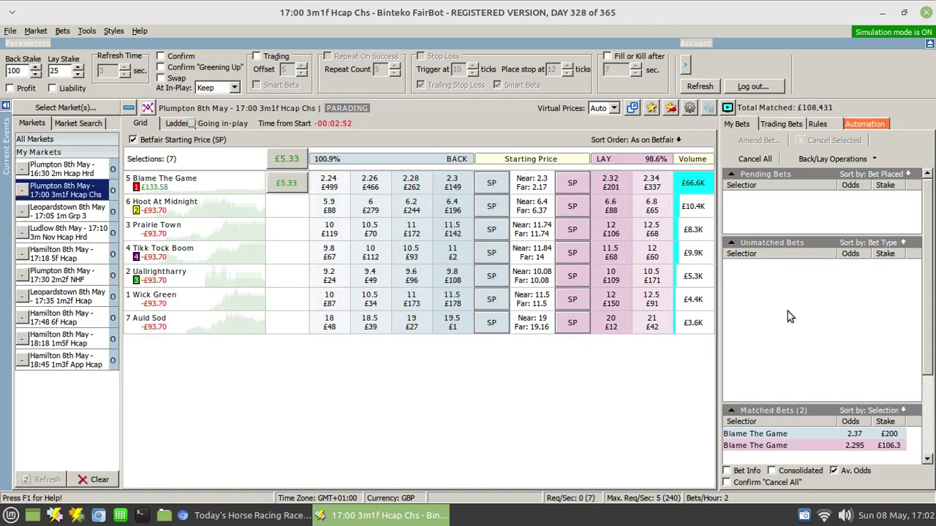
{"action": "left_click", "coordinate": [288, 179]}
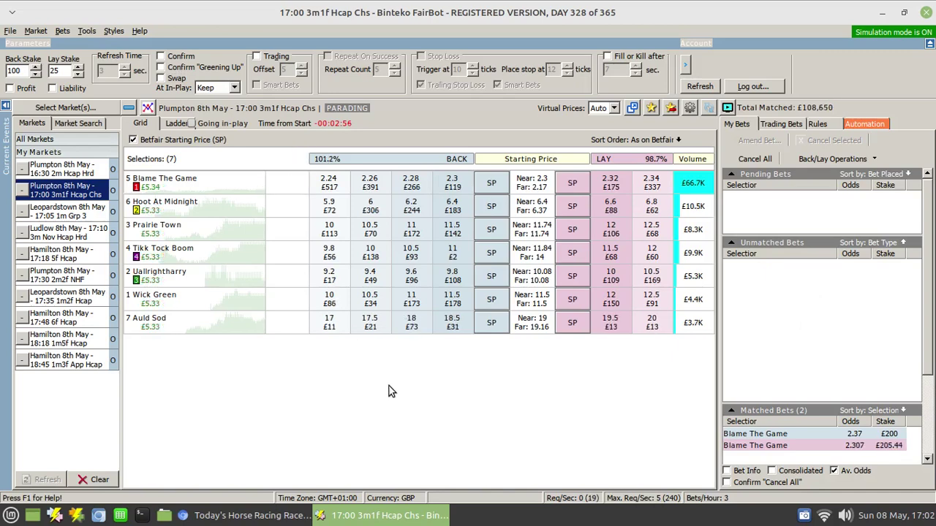
Place £100 back bets on Hoot At Midnight at 6.4 and Prairie Town at 11.5 from the grid.
{"action": "left_click", "coordinate": [453, 208]}
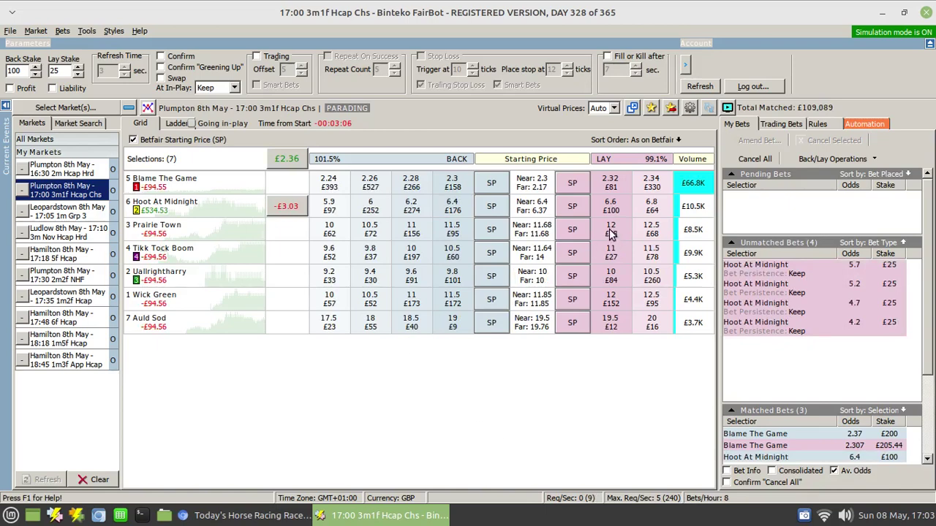
{"action": "left_click", "coordinate": [451, 232]}
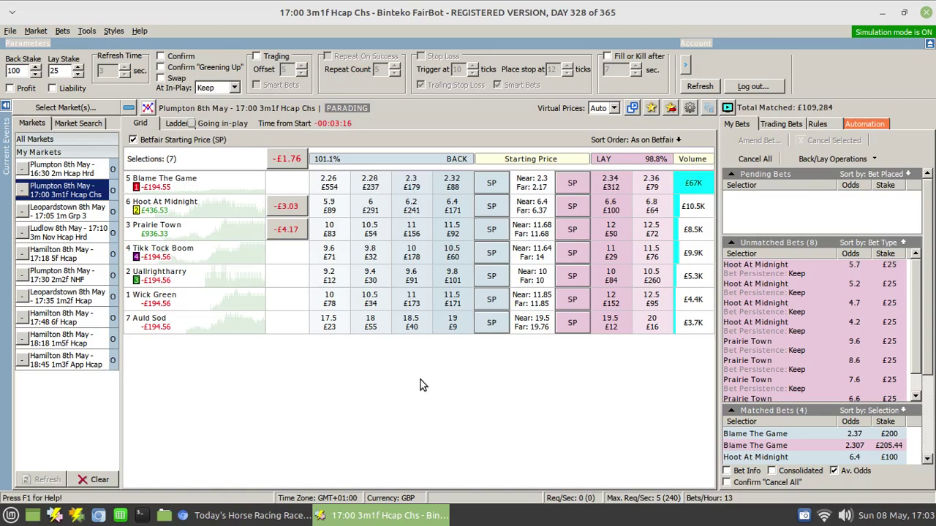
Reopen the "DEMO - Staggered Lay Offset" strategy in the Strategy Editor to review its rules.
{"action": "left_click", "coordinate": [862, 120]}
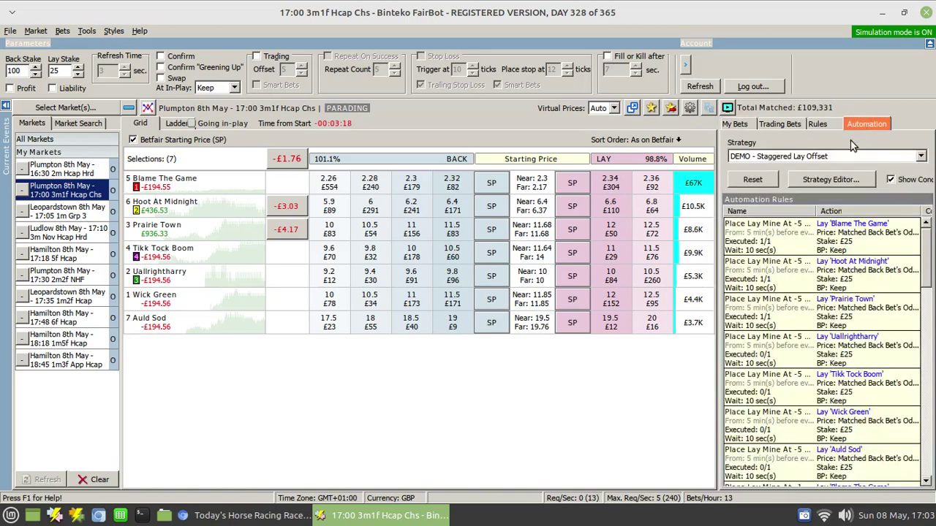
{"action": "left_click", "coordinate": [819, 179]}
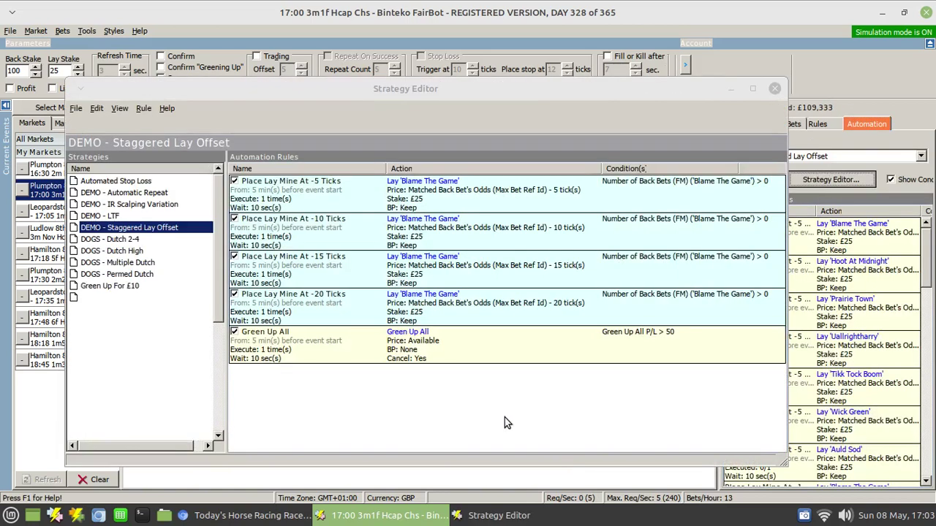